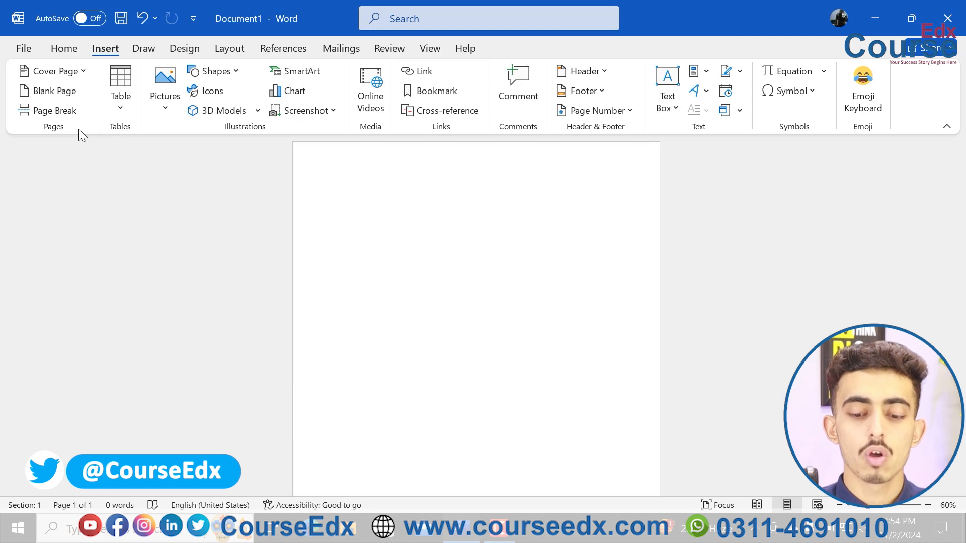
# Fill the blank document with sample paragraphs using =rand(200) and return to the start of the document.
pyautogui.write('=rand')
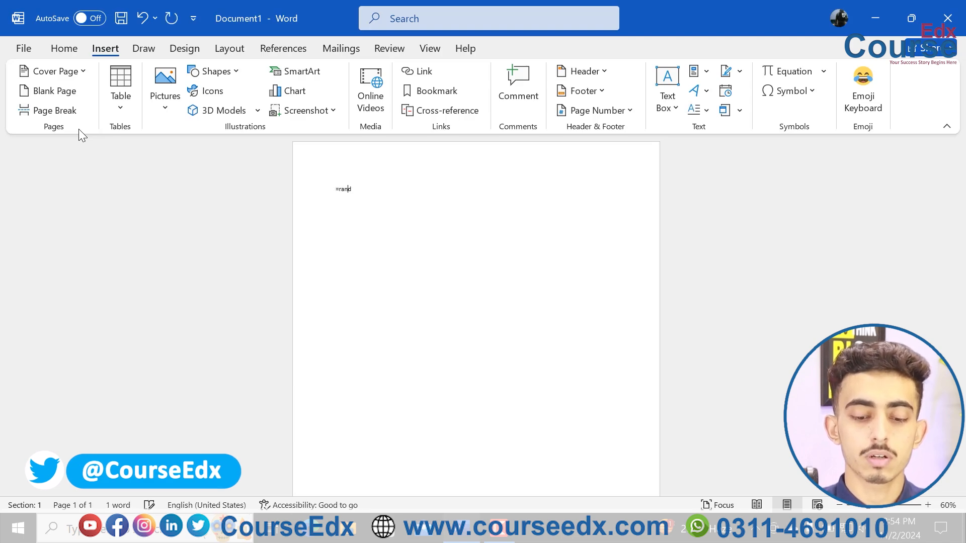
pyautogui.write('()')
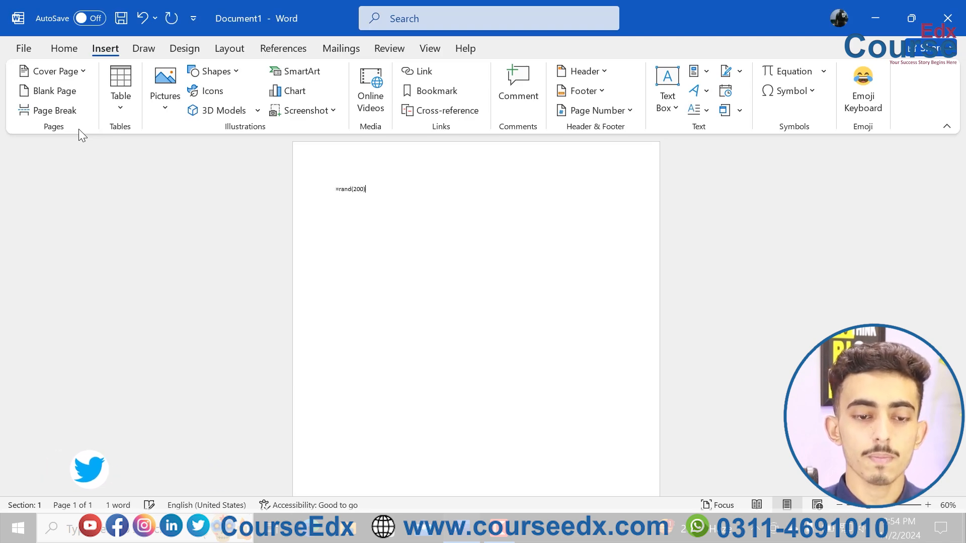
pyautogui.press('Return')
pyautogui.hotkey('ctrl', 'Home')
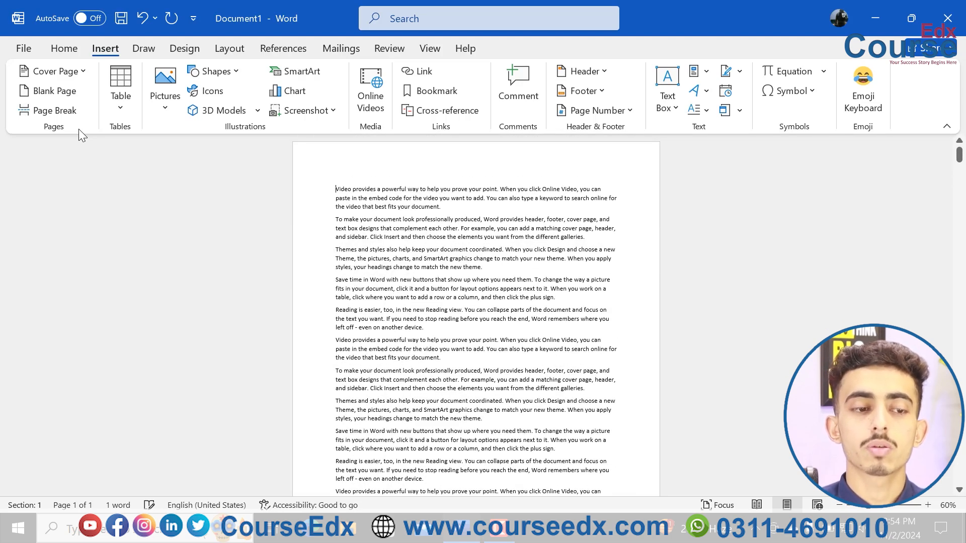
# Insert the built-in Banded cover page.
pyautogui.click(80, 73)
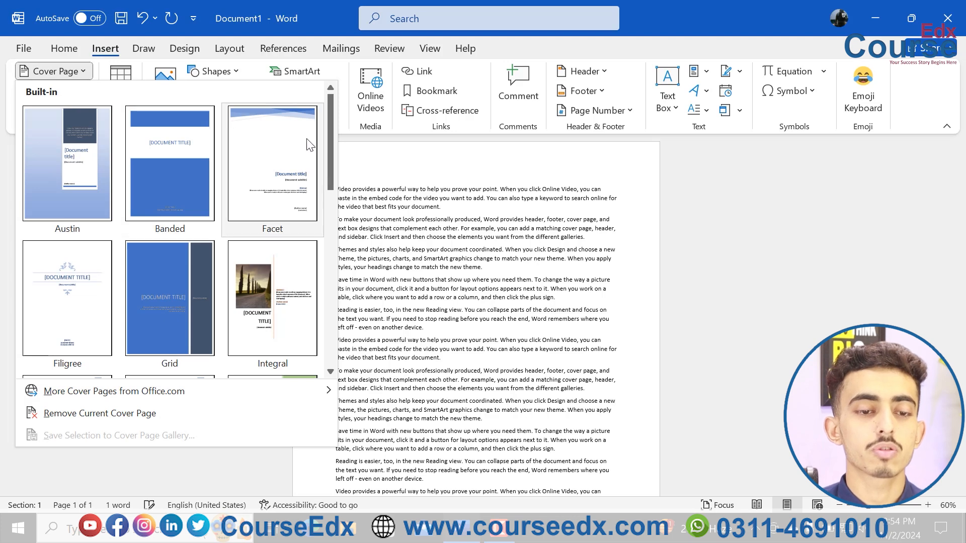
pyautogui.moveTo(328, 143); pyautogui.dragTo(327, 120)
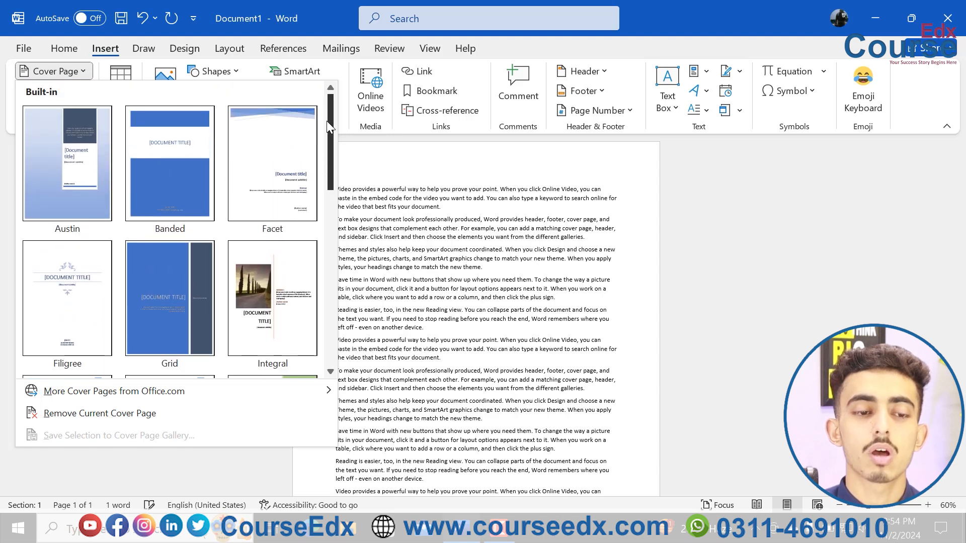
pyautogui.click(179, 141)
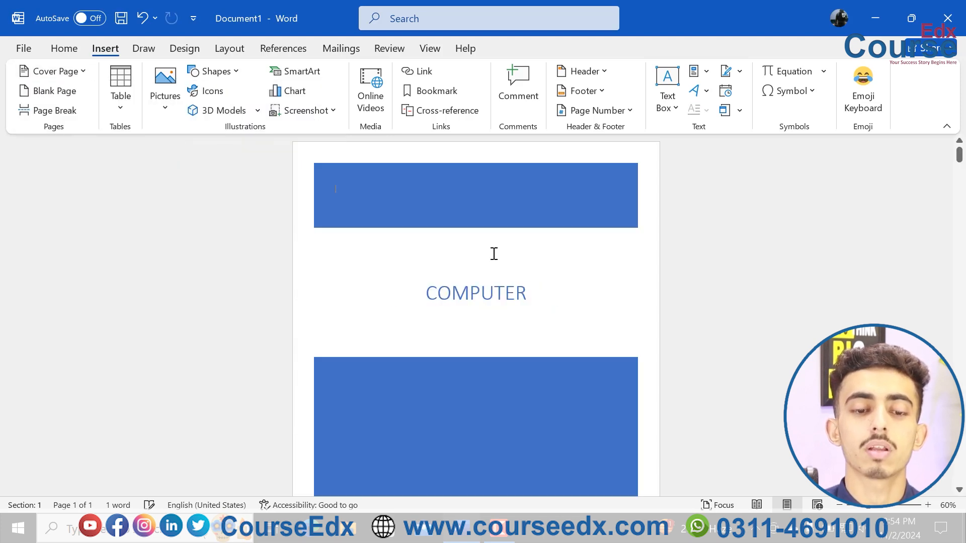
# Replace the title on the Banded cover page with "ABOUT LIFE".
pyautogui.click(486, 293)
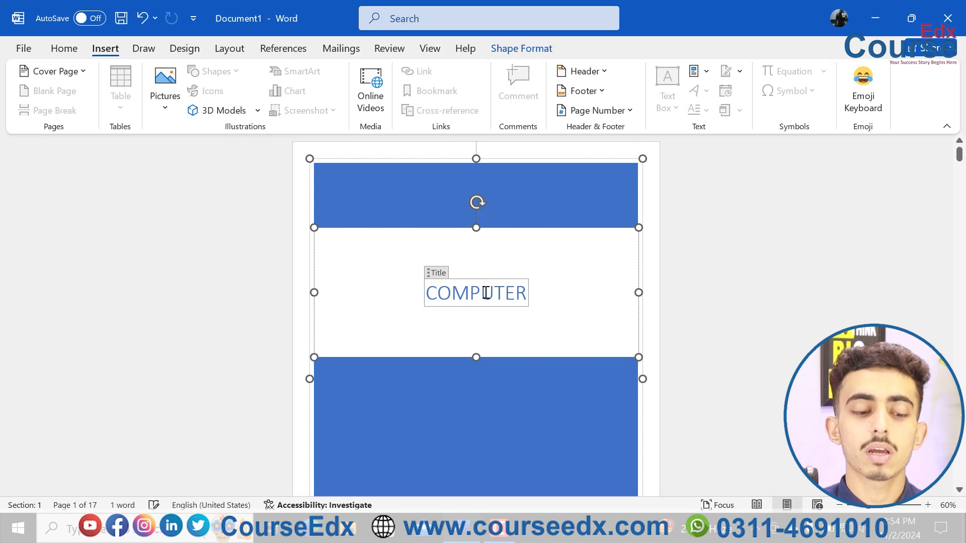
pyautogui.doubleClick(486, 292)
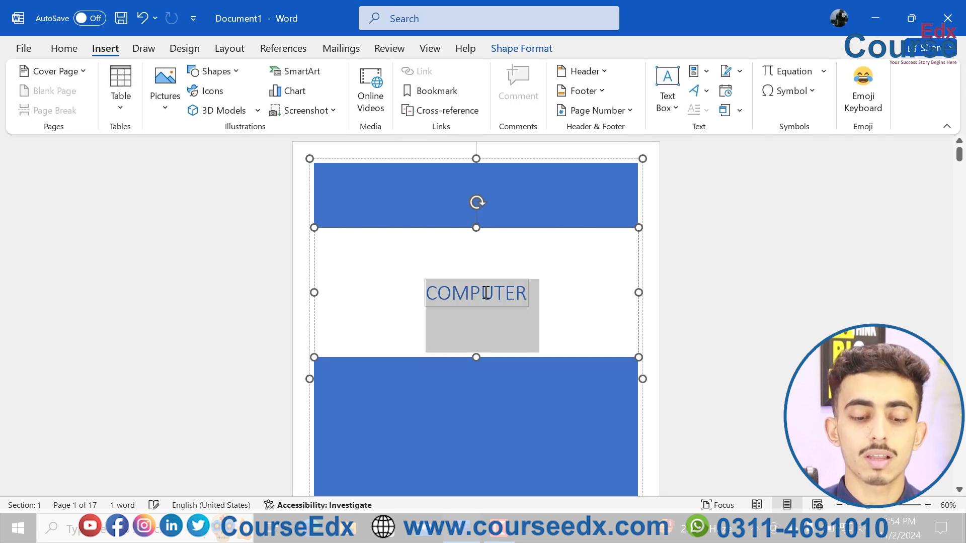
pyautogui.write('ABOUT L')
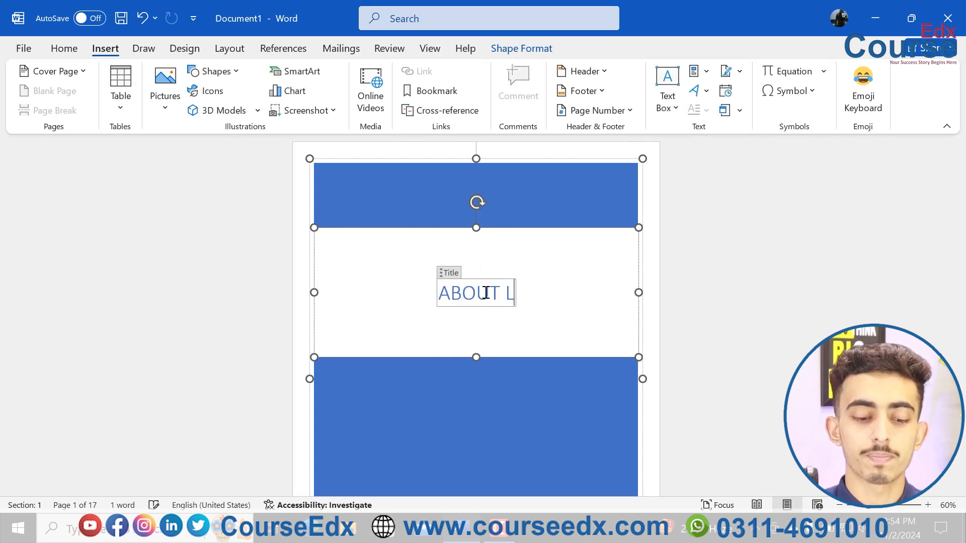
pyautogui.write('IFE')
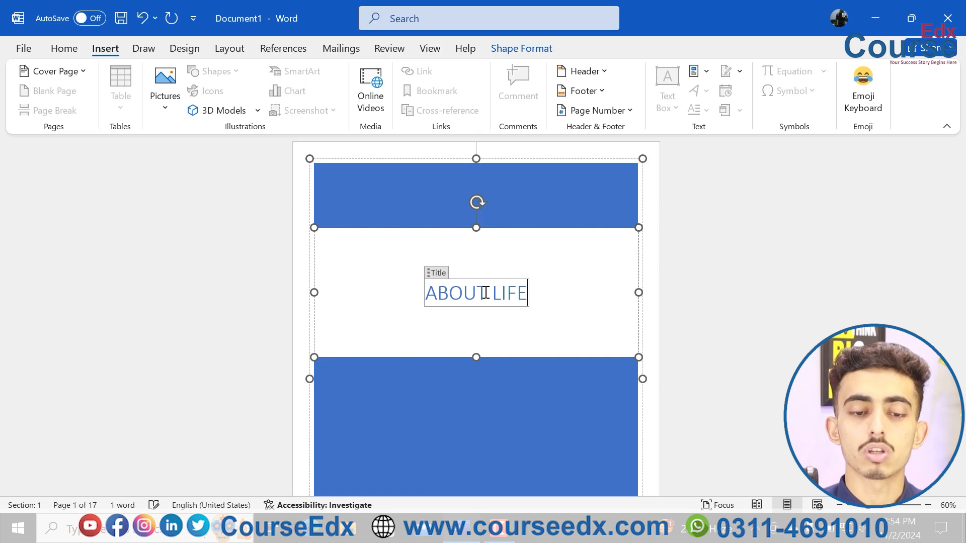
# Change the cover page title back to "COMPUTER".
pyautogui.tripleClick(486, 293)
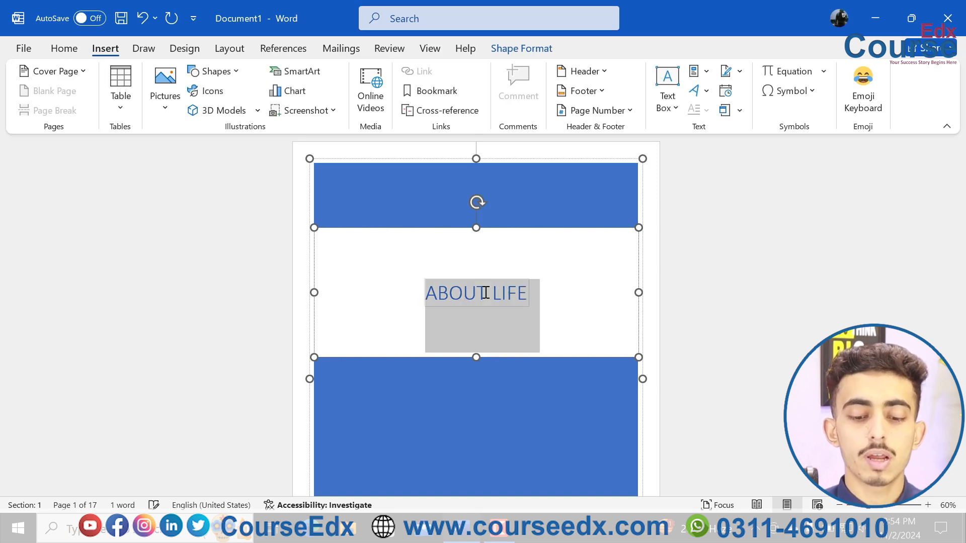
pyautogui.press('BackSpace')
pyautogui.write('COMPUTER')
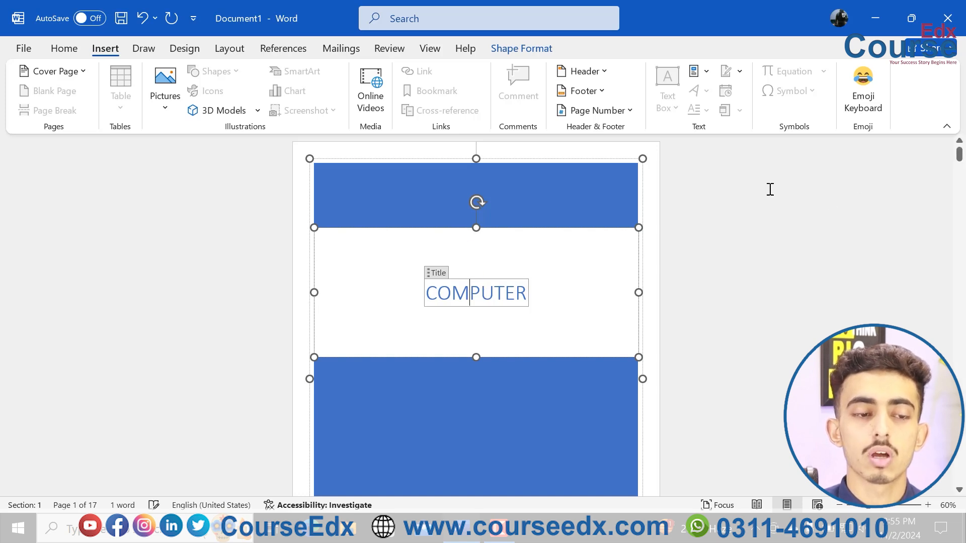
# Switch the cover page to the built-in Integral design.
pyautogui.click(65, 73)
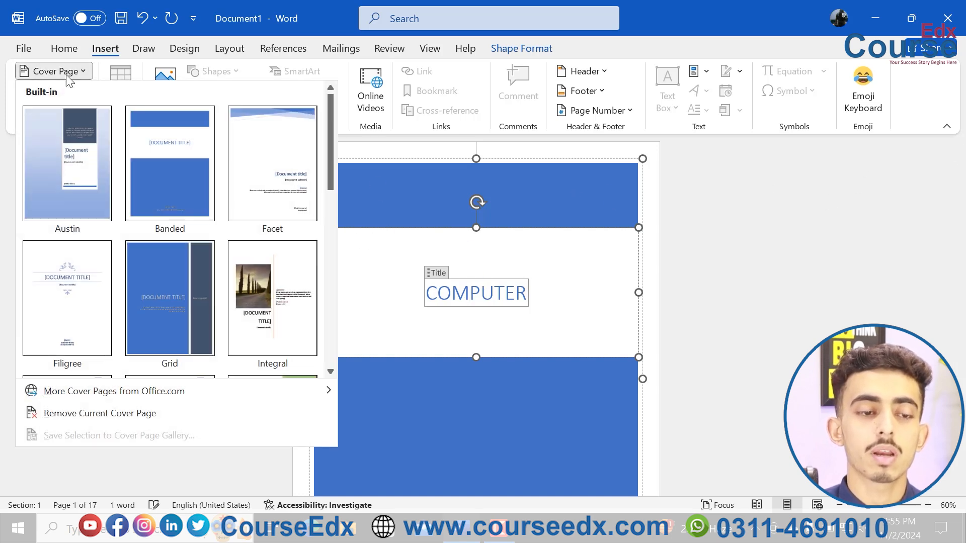
pyautogui.scroll(-1, 336, 187)
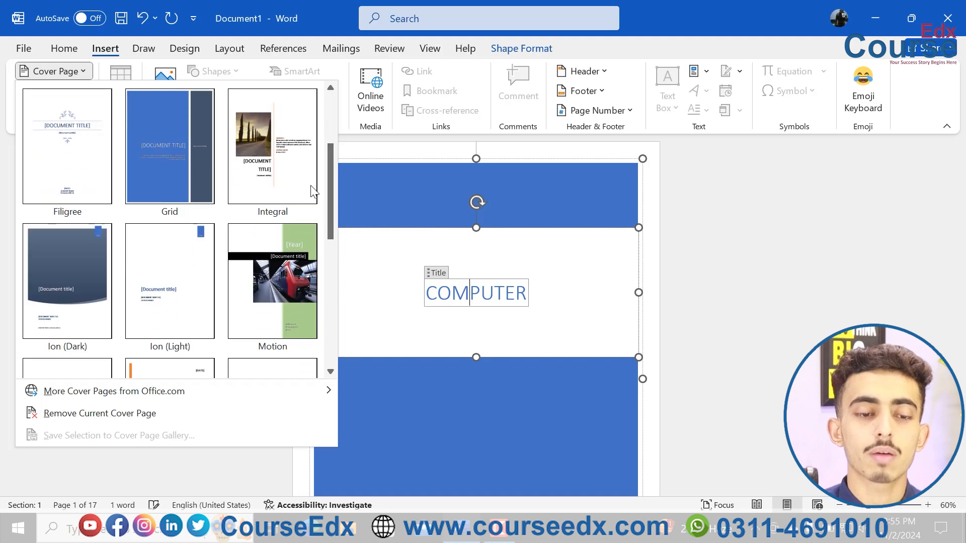
pyautogui.click(273, 164)
pyautogui.scroll(-1, 524, 332)
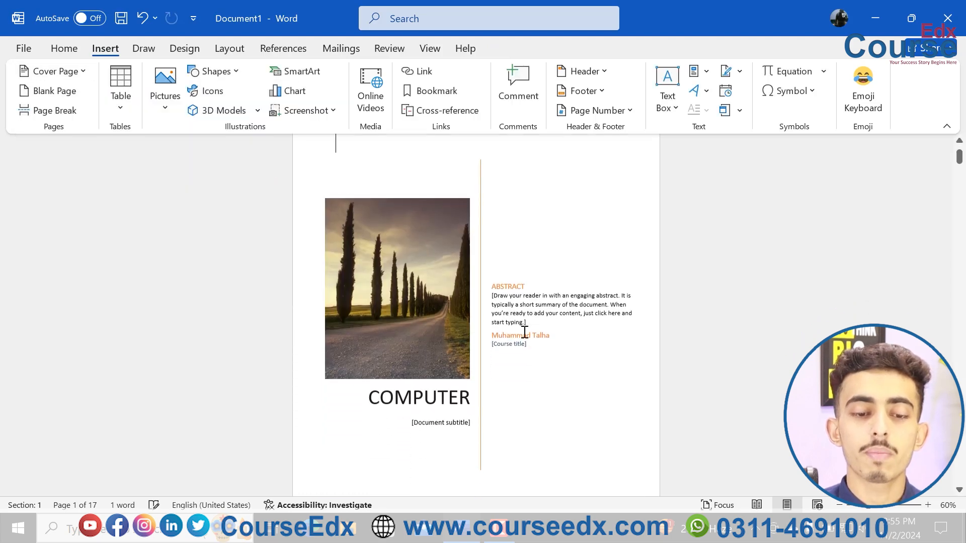
# Start replacing the Integral cover's road photo from online sources and search the pictures for "computer".
pyautogui.click(439, 290)
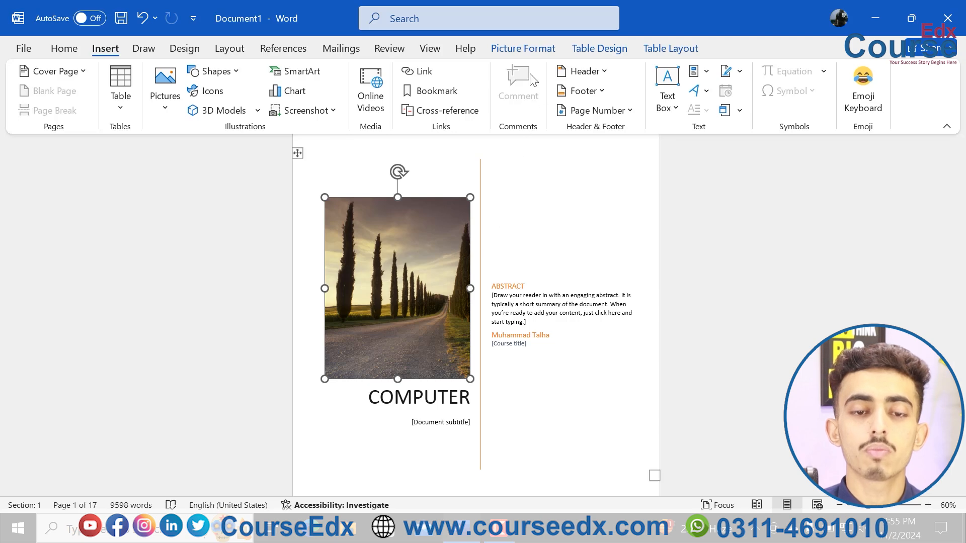
pyautogui.click(523, 50)
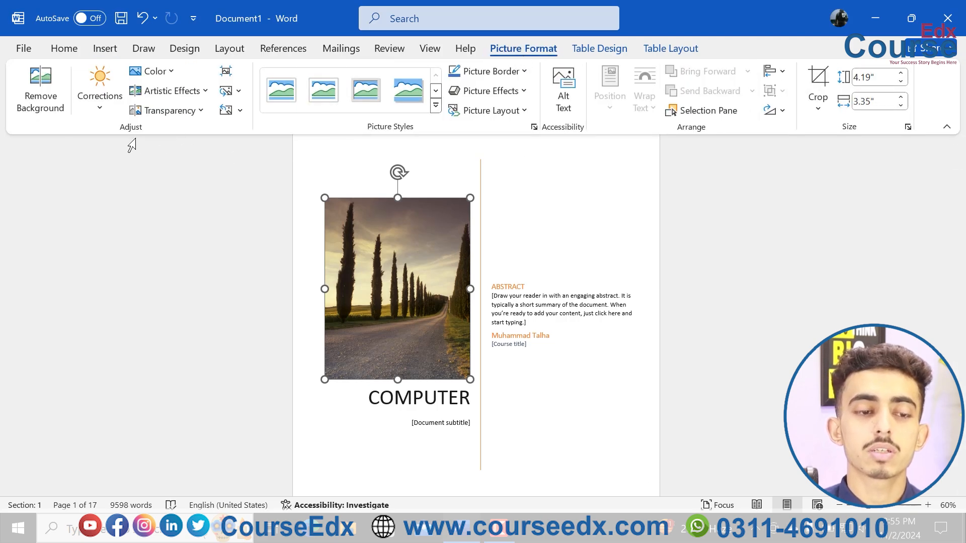
pyautogui.click(238, 91)
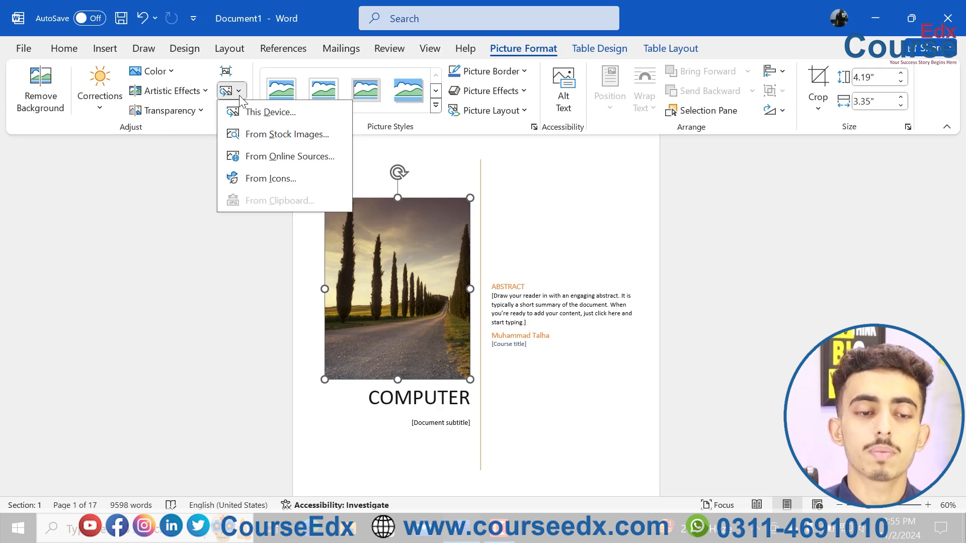
pyautogui.click(301, 157)
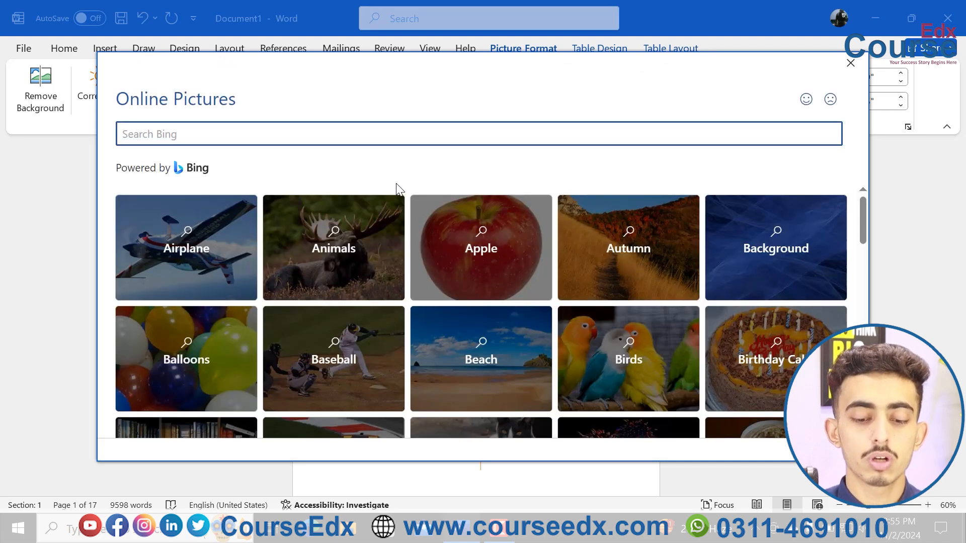
pyautogui.write('computer')
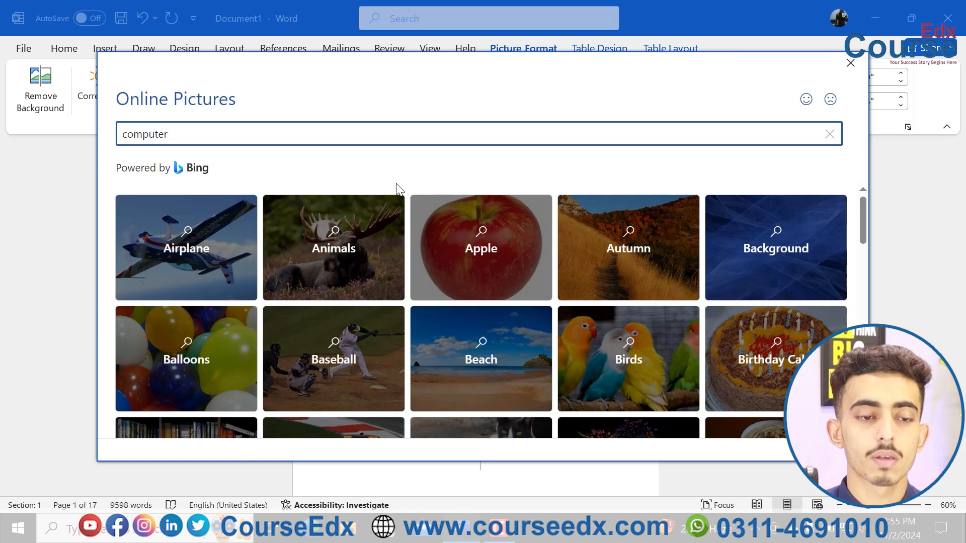
pyautogui.press('Return')
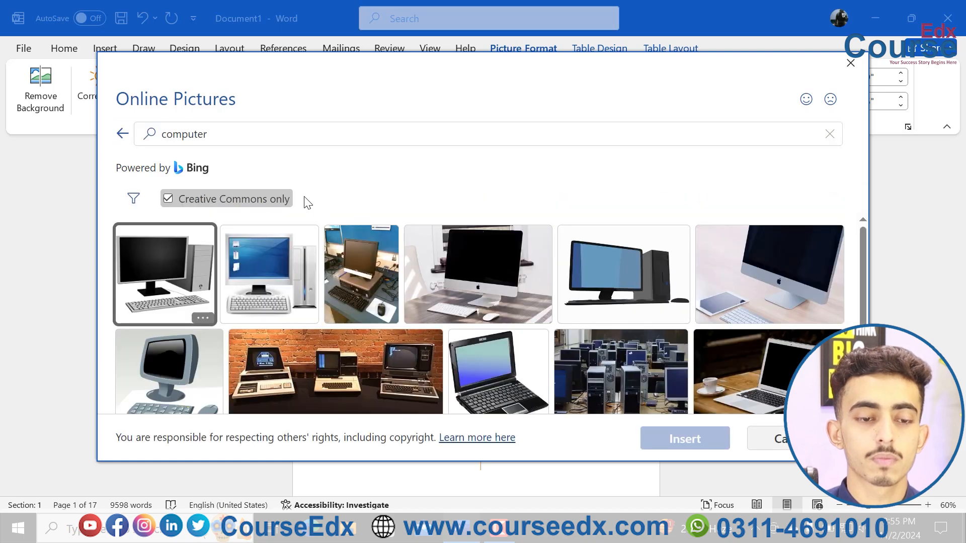
# Turn off the Creative Commons only filter and insert the labelled computer parts picture in place of the cover photo.
pyautogui.scroll(-3, 318, 260)
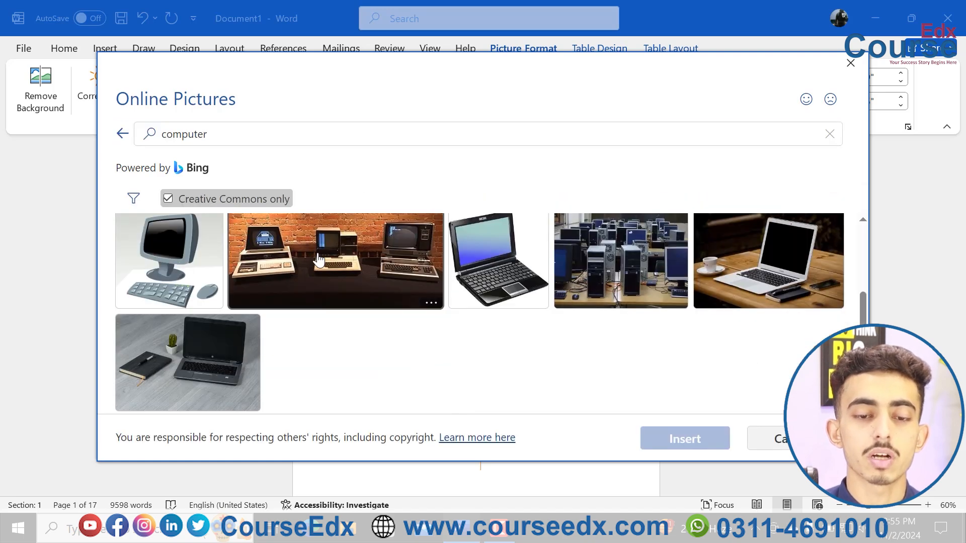
pyautogui.scroll(3, 319, 260)
pyautogui.scroll(-3, 318, 259)
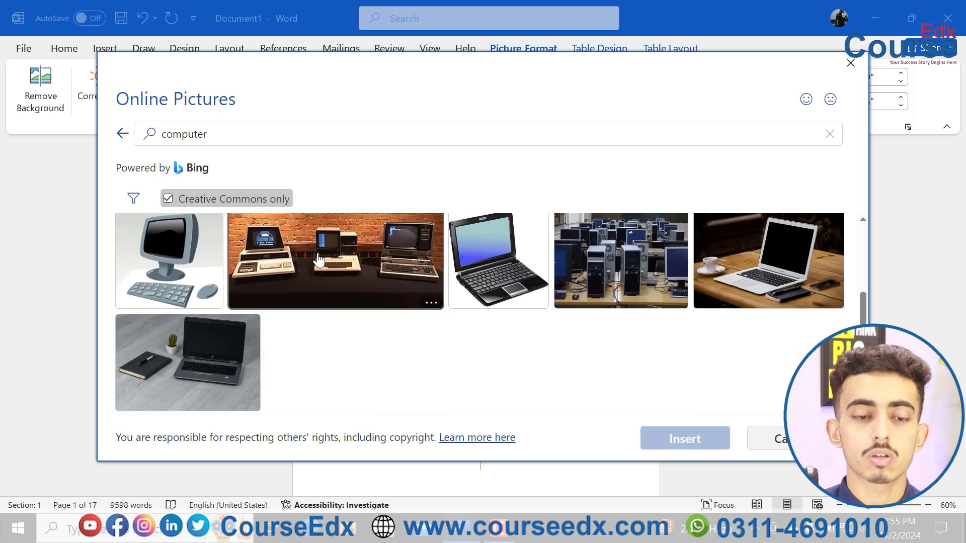
pyautogui.scroll(3, 319, 260)
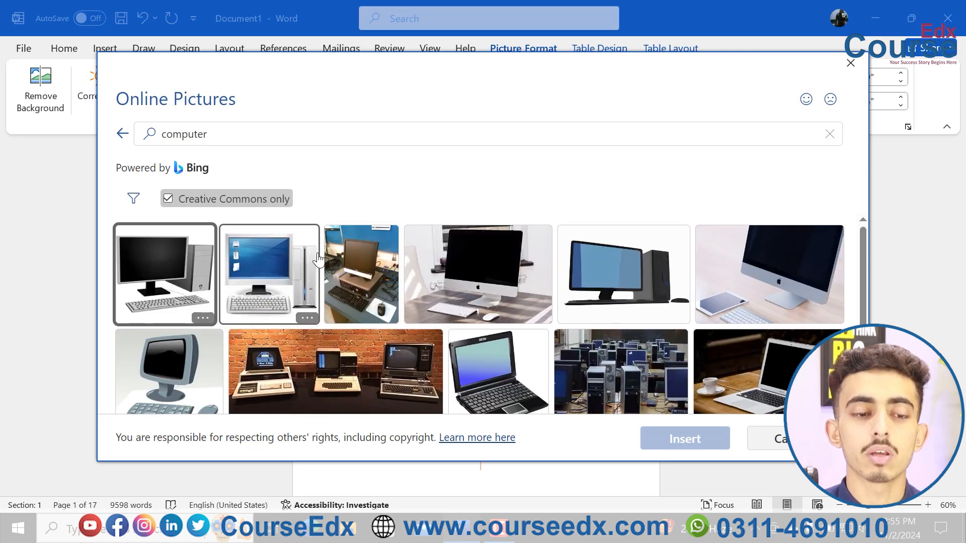
pyautogui.click(169, 200)
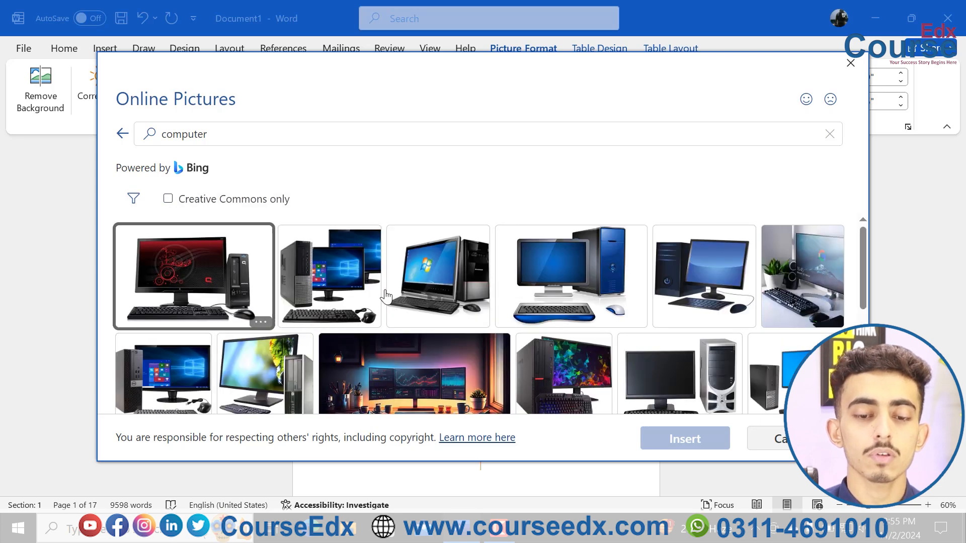
pyautogui.scroll(-3, 385, 297)
pyautogui.scroll(-2, 386, 296)
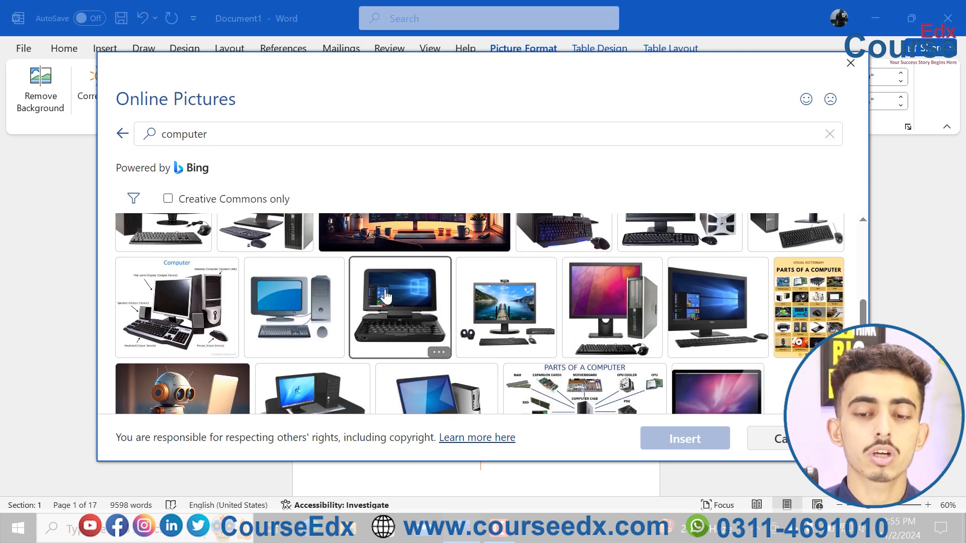
pyautogui.click(215, 290)
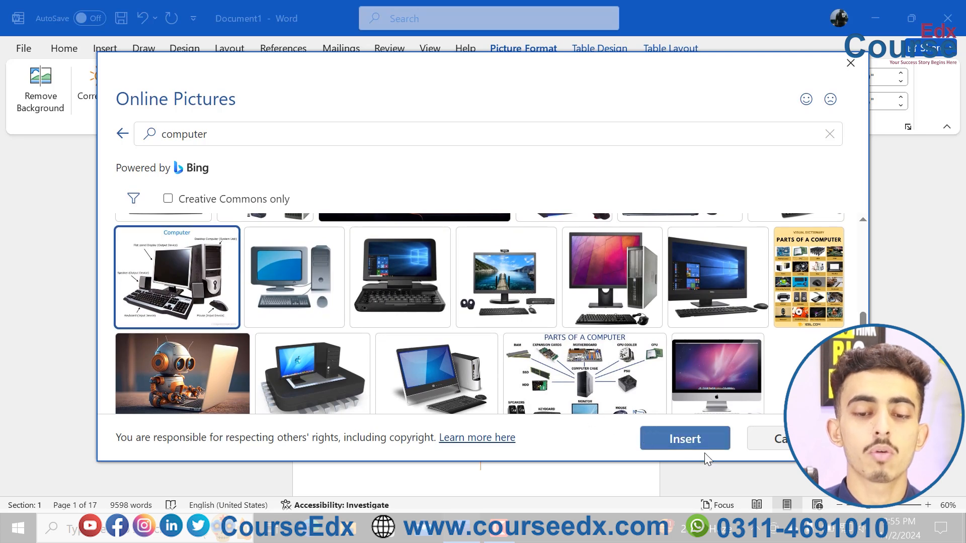
pyautogui.click(690, 448)
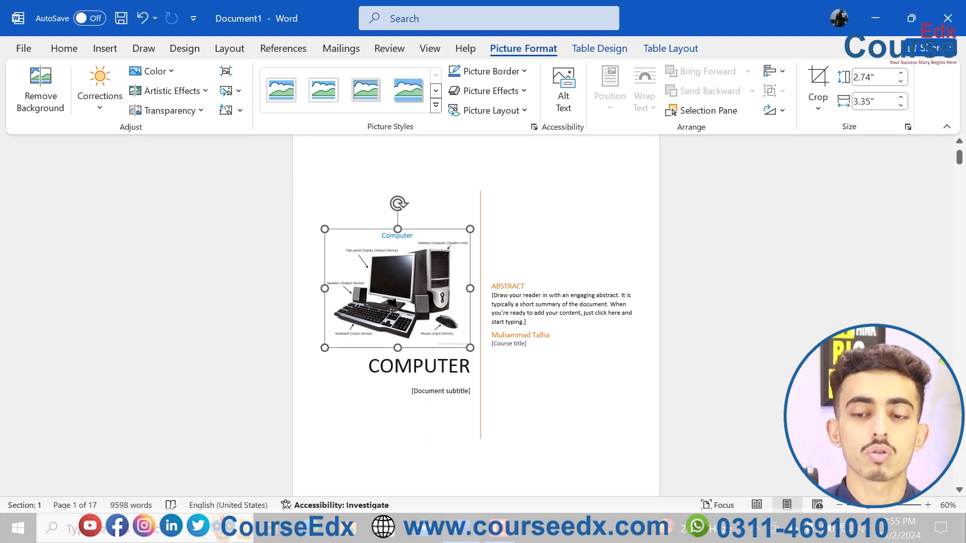
# Switch the cover page to the built-in Ion (Dark) design.
pyautogui.moveTo(960, 159); pyautogui.dragTo(957, 137)
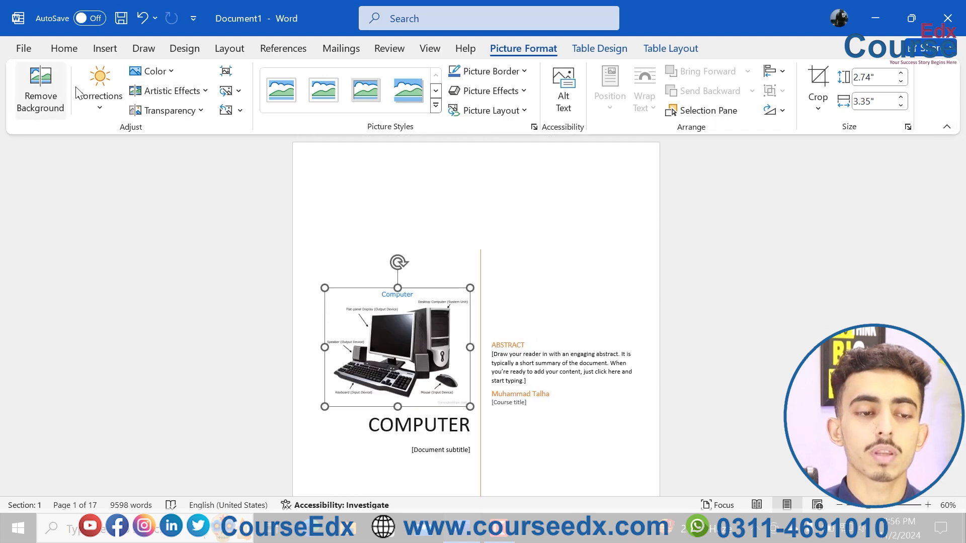
pyautogui.click(100, 48)
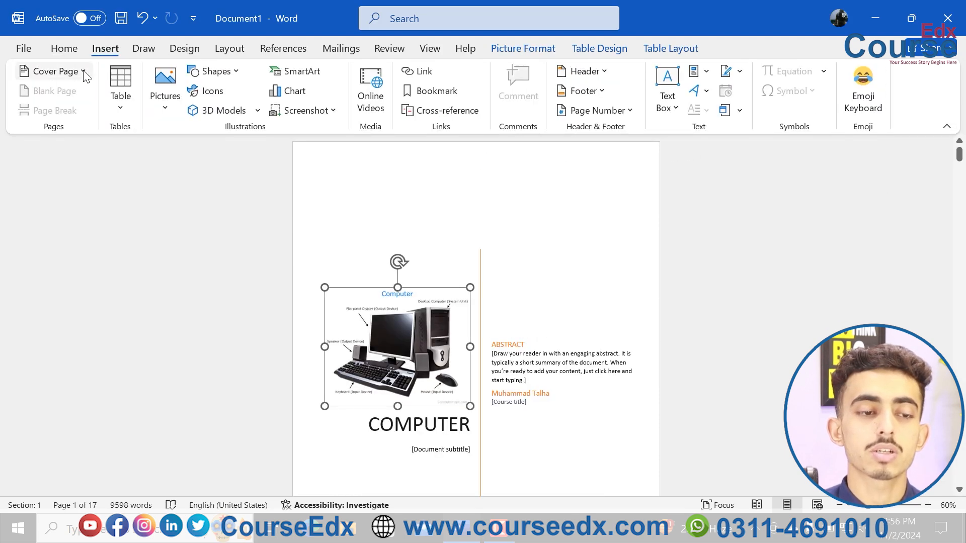
pyautogui.click(75, 71)
pyautogui.moveTo(331, 158); pyautogui.dragTo(324, 210)
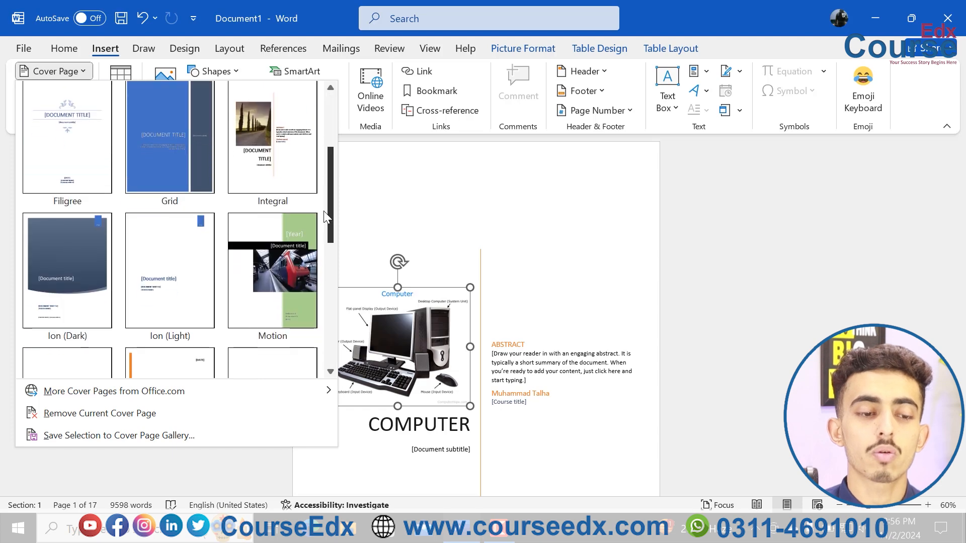
pyautogui.click(82, 227)
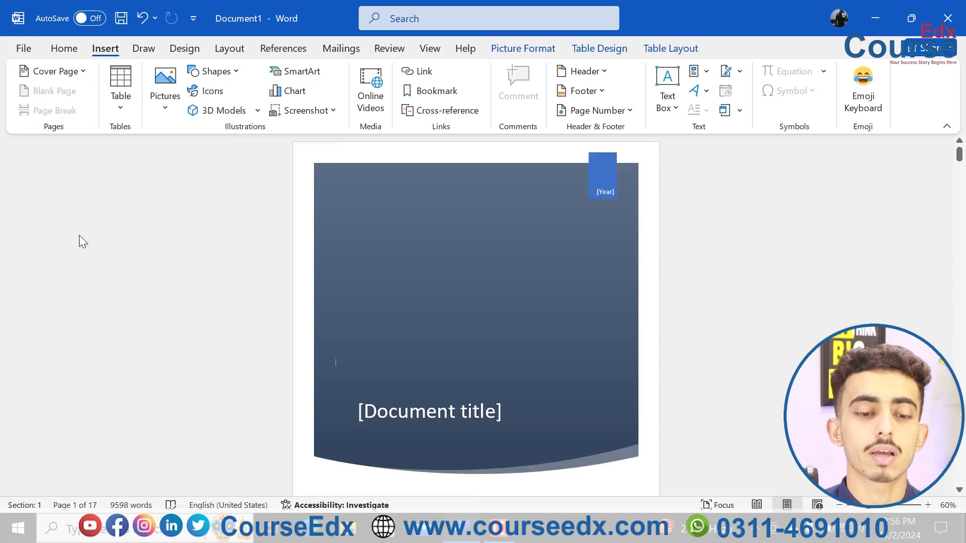
# Switch the cover page to the built-in Motion design.
pyautogui.click(60, 73)
pyautogui.moveTo(332, 182); pyautogui.dragTo(331, 247)
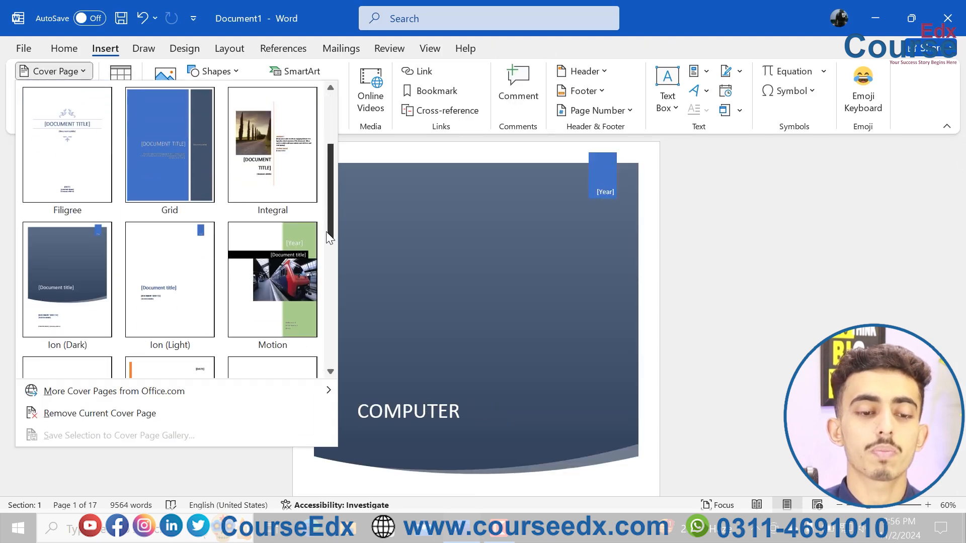
pyautogui.click(289, 260)
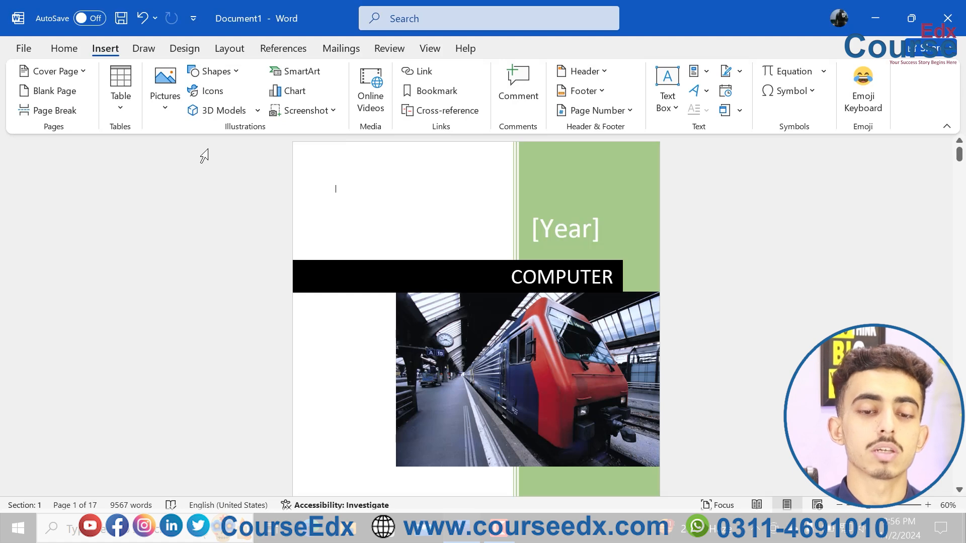
# Set the year on the Motion cover page to 2010.
pyautogui.click(498, 357)
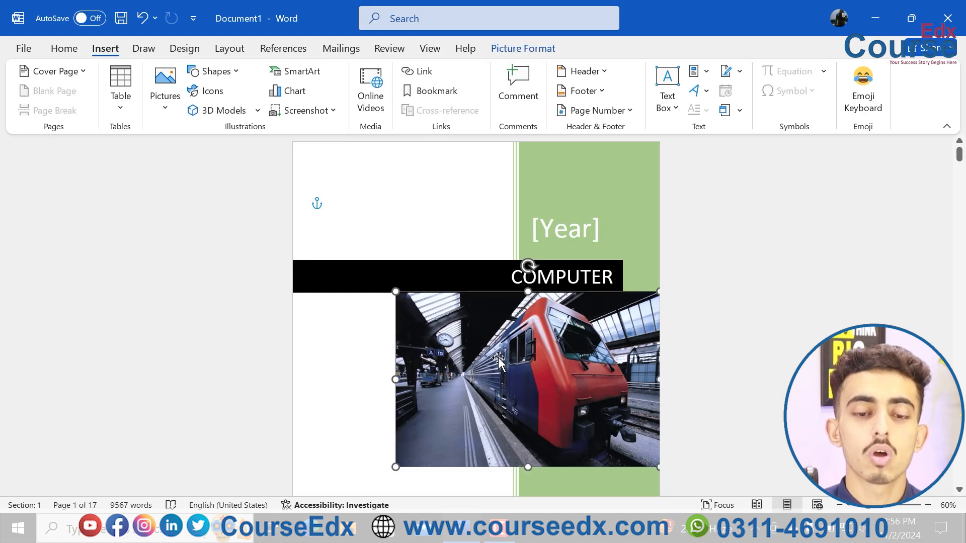
pyautogui.click(566, 225)
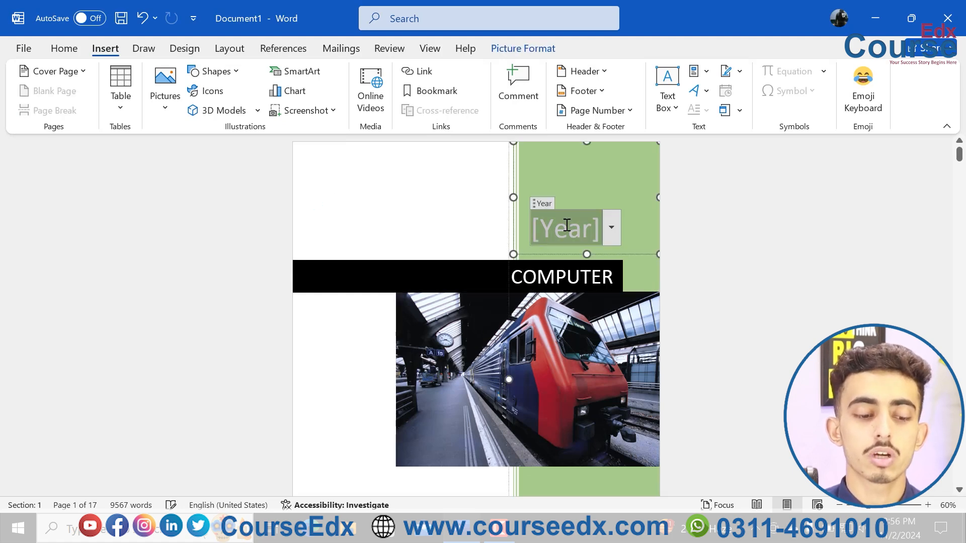
pyautogui.write('2010')
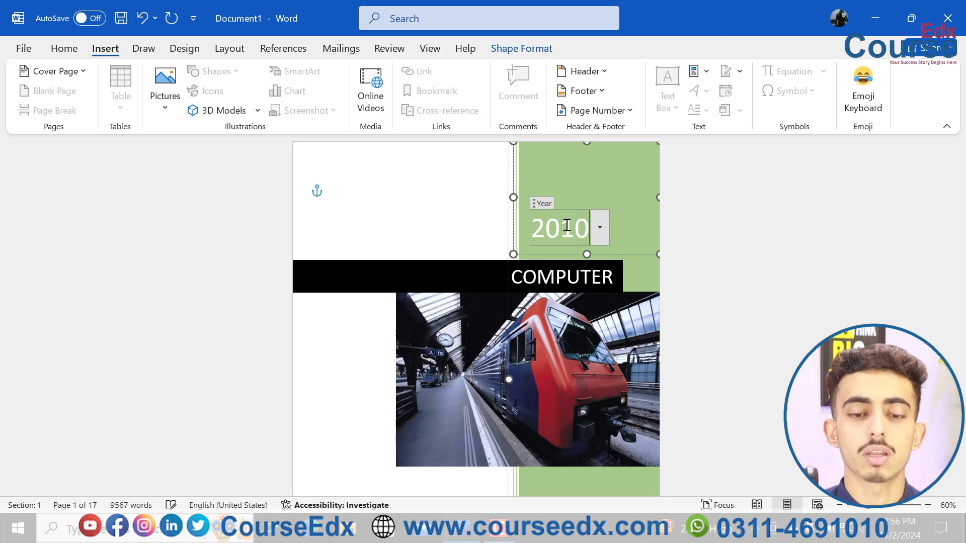
pyautogui.click(475, 327)
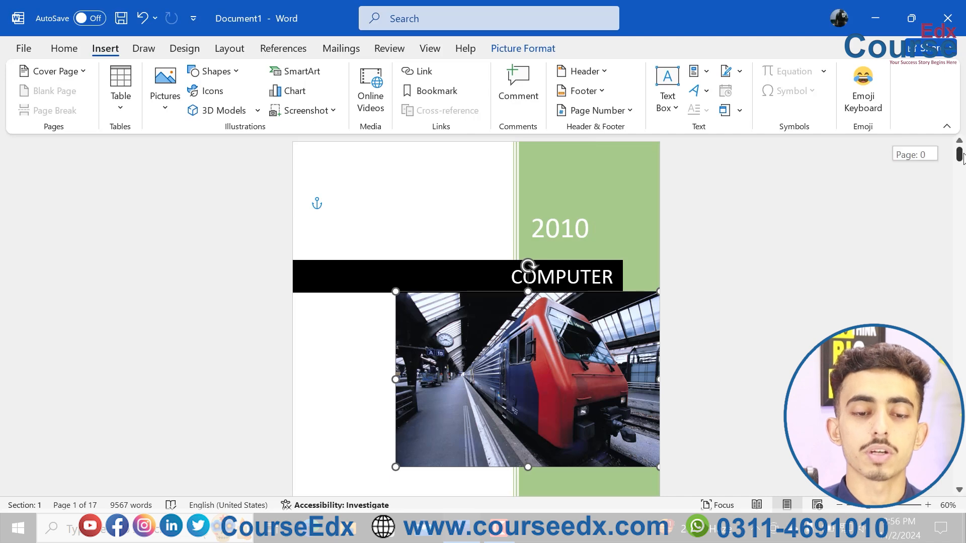
# Switch the cover page to the Insight 2 design from the additional Office.com cover pages.
pyautogui.scroll(-3, 759, 205)
pyautogui.hotkey('ctrl', 'a')
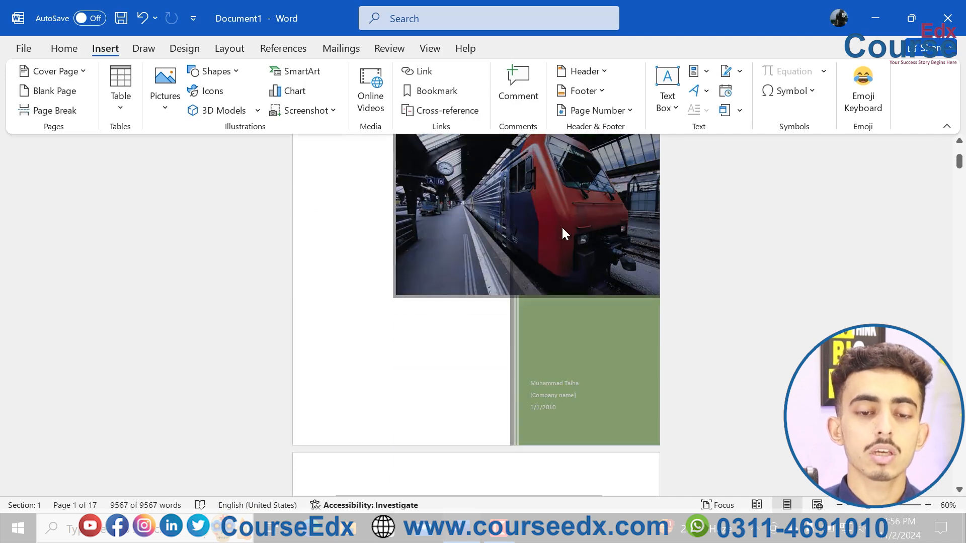
pyautogui.click(562, 233)
pyautogui.click(55, 71)
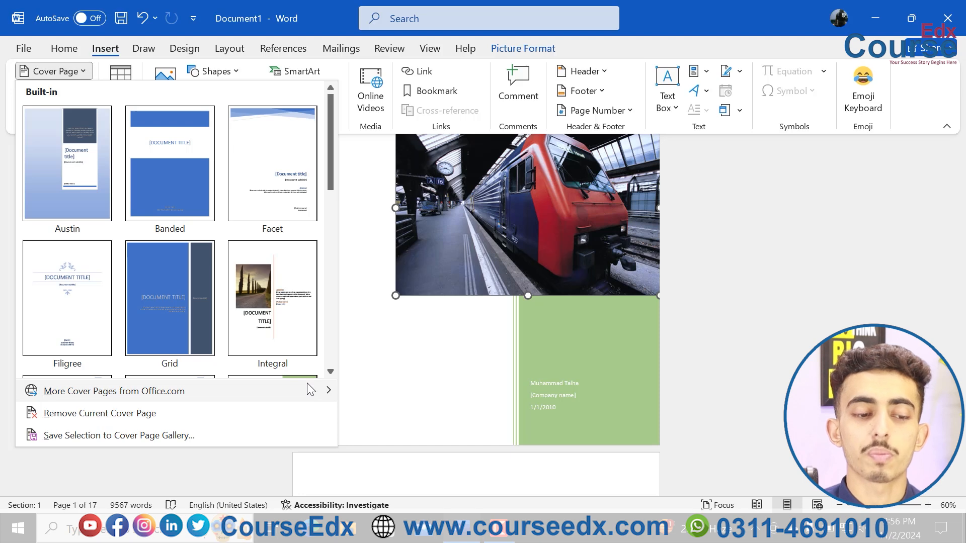
pyautogui.moveTo(311, 390)
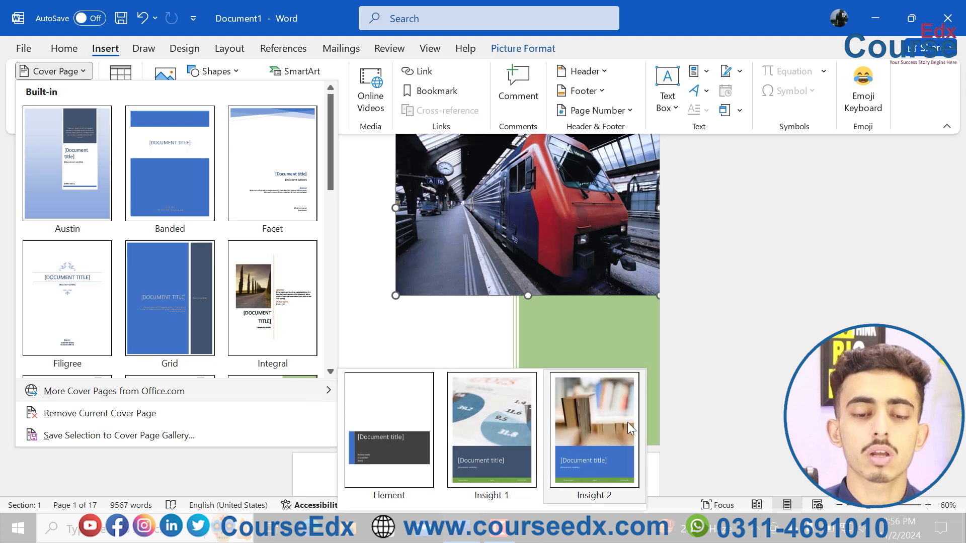
pyautogui.click(599, 423)
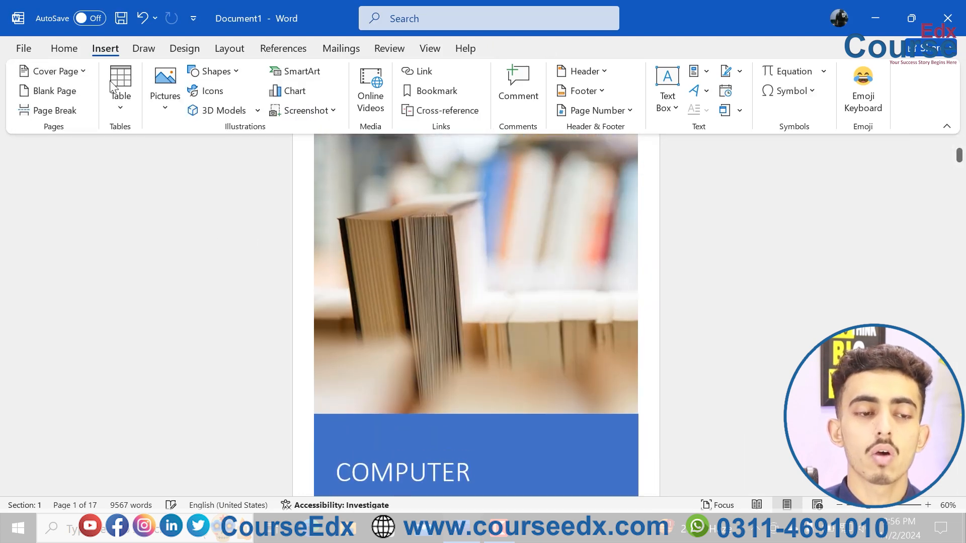
# Remove the current cover page and delete all of the document's sample text.
pyautogui.click(80, 73)
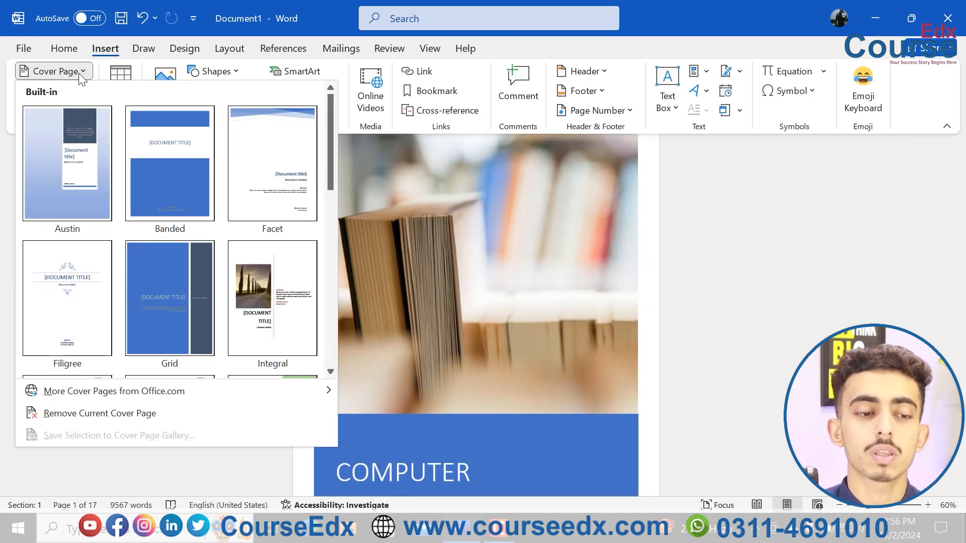
pyautogui.click(173, 420)
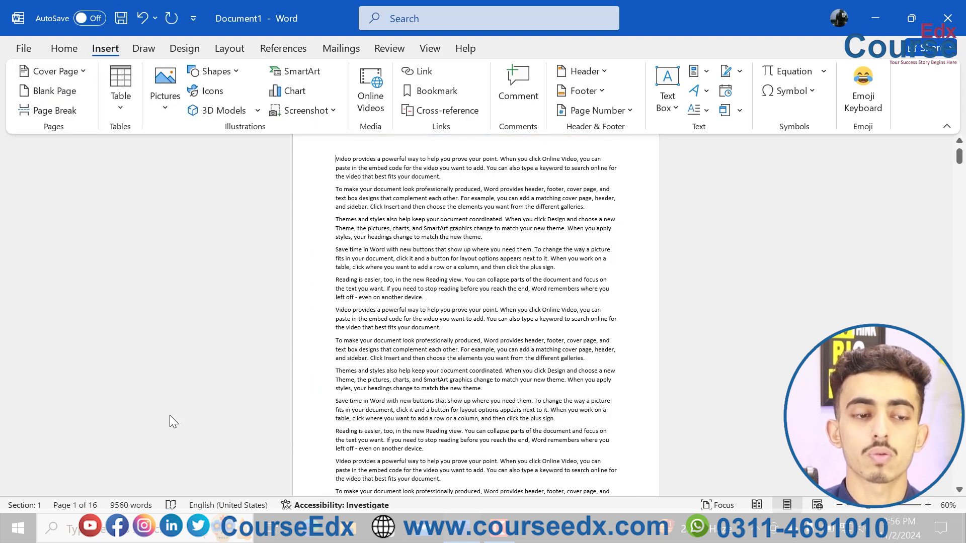
pyautogui.hotkey('ctrl', 'a')
pyautogui.press('Delete')
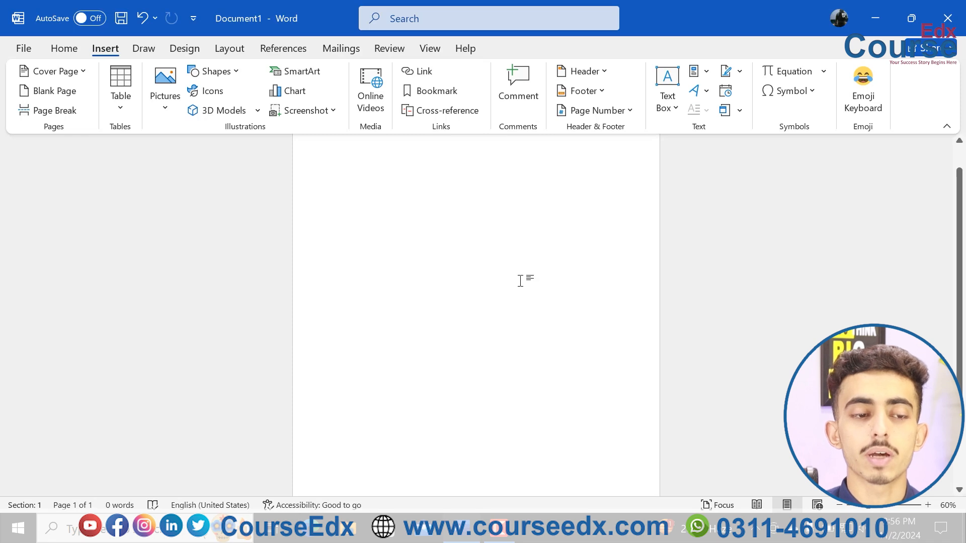
# Insert blank pages repeatedly until the empty document has seven pages.
pyautogui.scroll(-3, 520, 280)
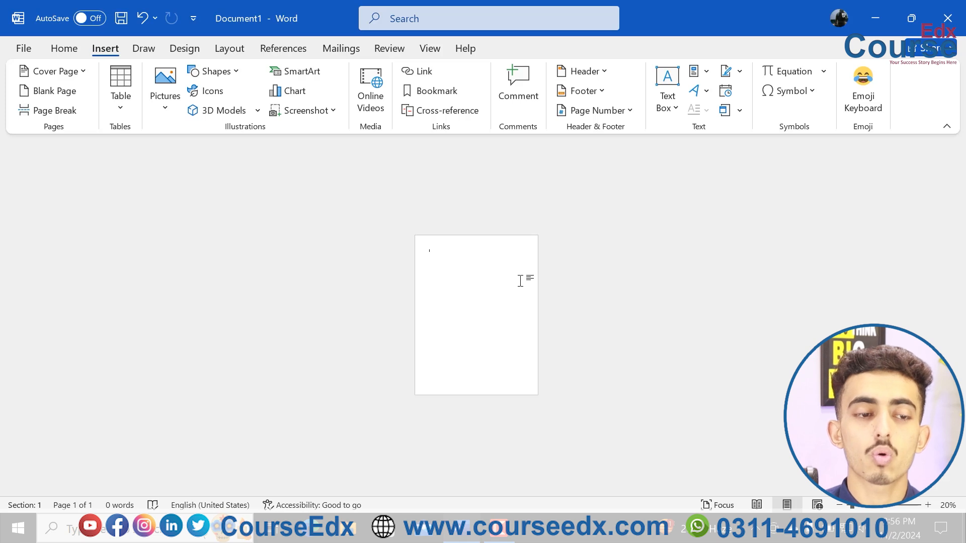
pyautogui.click(69, 86)
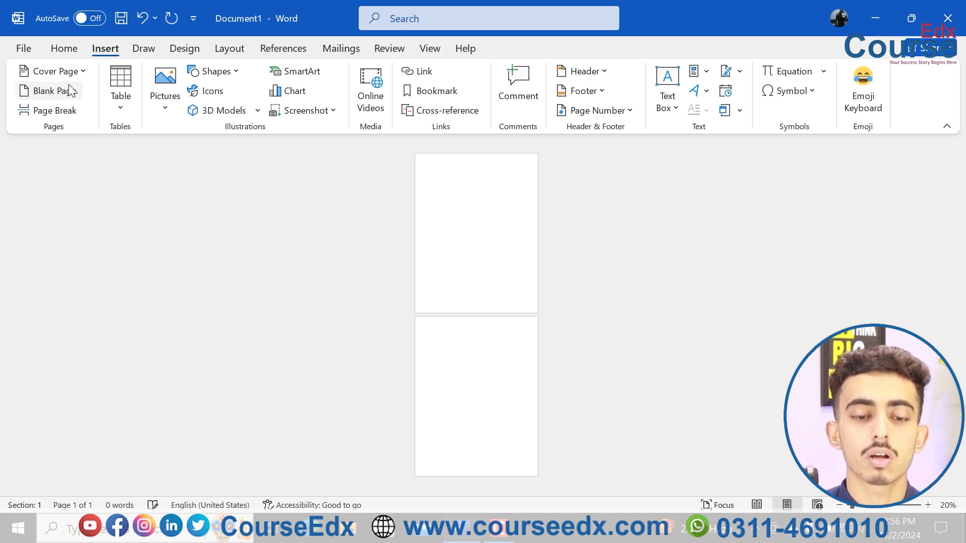
pyautogui.click(68, 87)
pyautogui.click(68, 87)
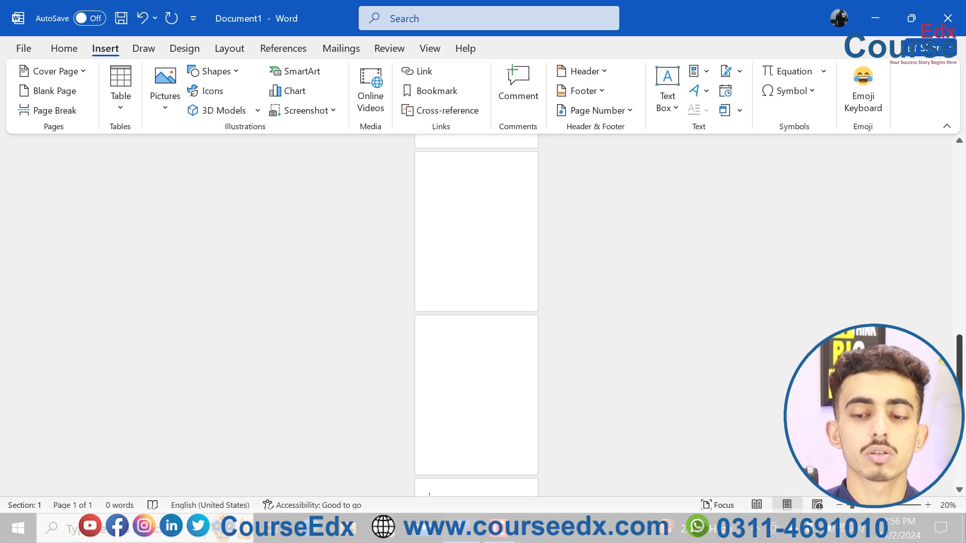
pyautogui.moveTo(959, 397); pyautogui.dragTo(927, 197)
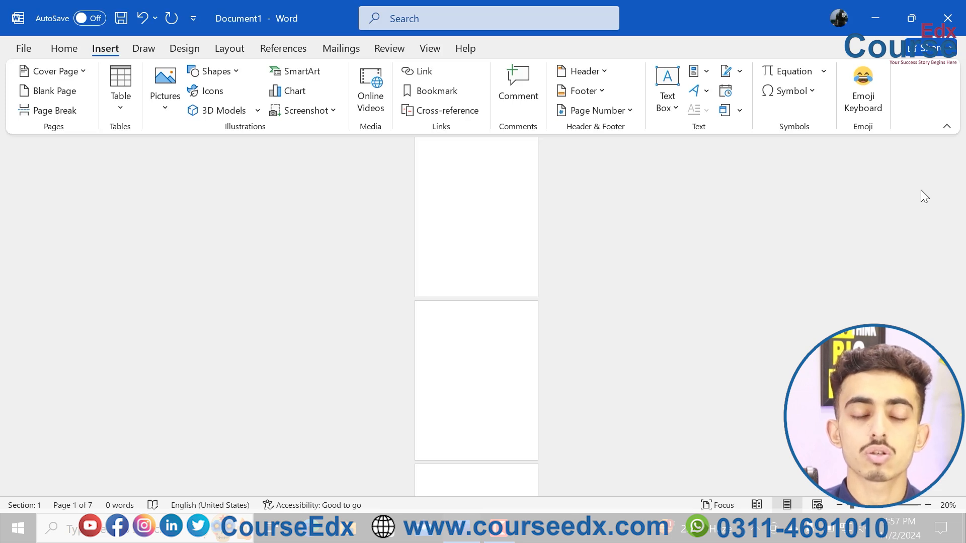
# Clear all the blank pages and generate sample paragraphs with =rand().
pyautogui.hotkey('ctrl', 'a')
pyautogui.press('Delete')
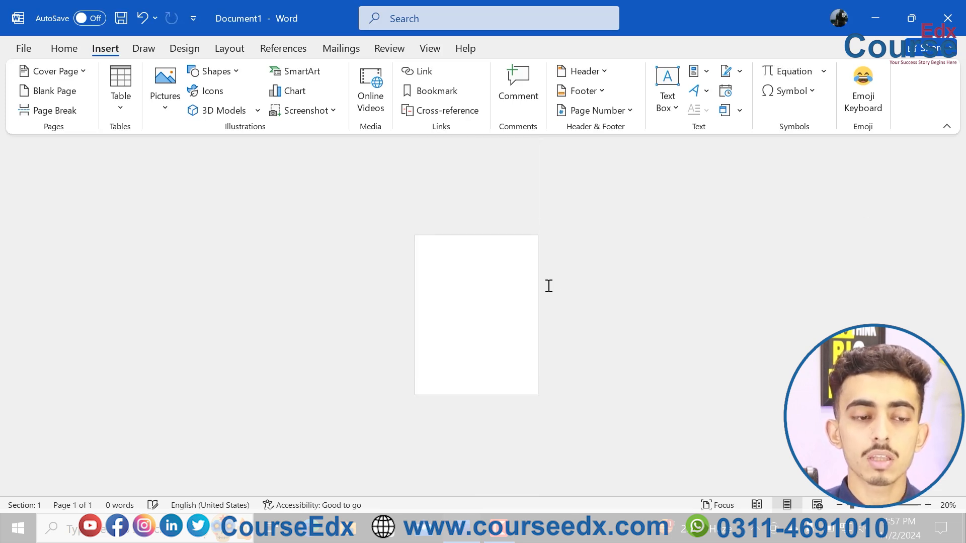
pyautogui.scroll(4, 549, 285)
pyautogui.scroll(3, 548, 286)
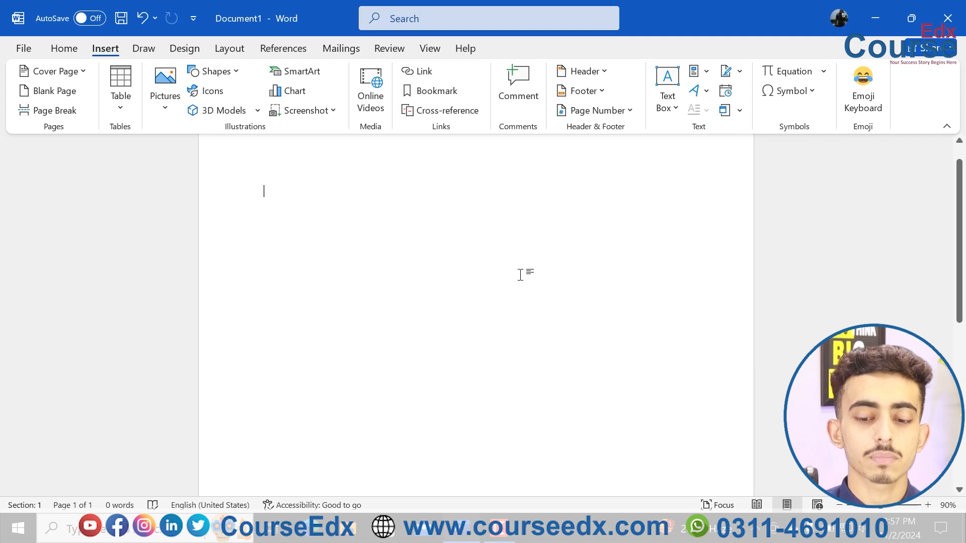
pyautogui.write('=rand()')
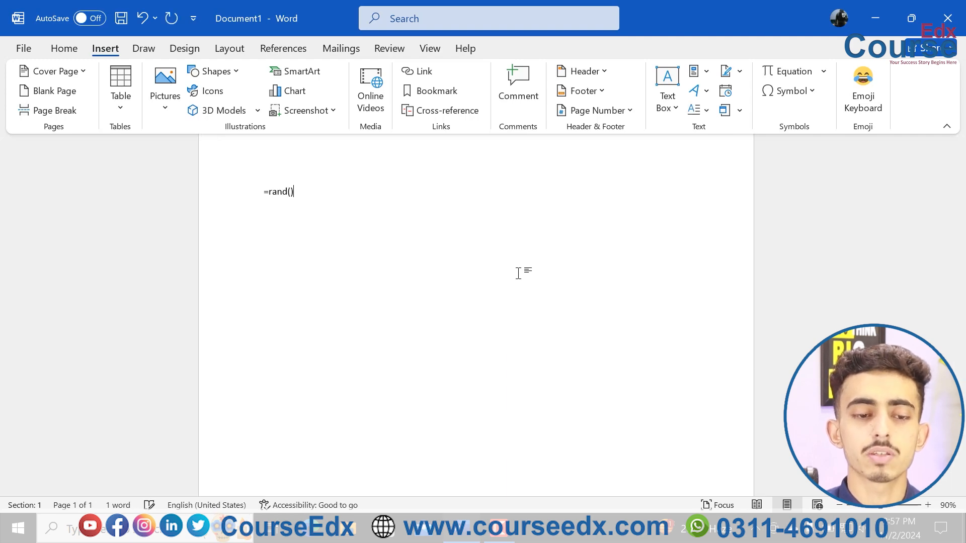
pyautogui.press('Return')
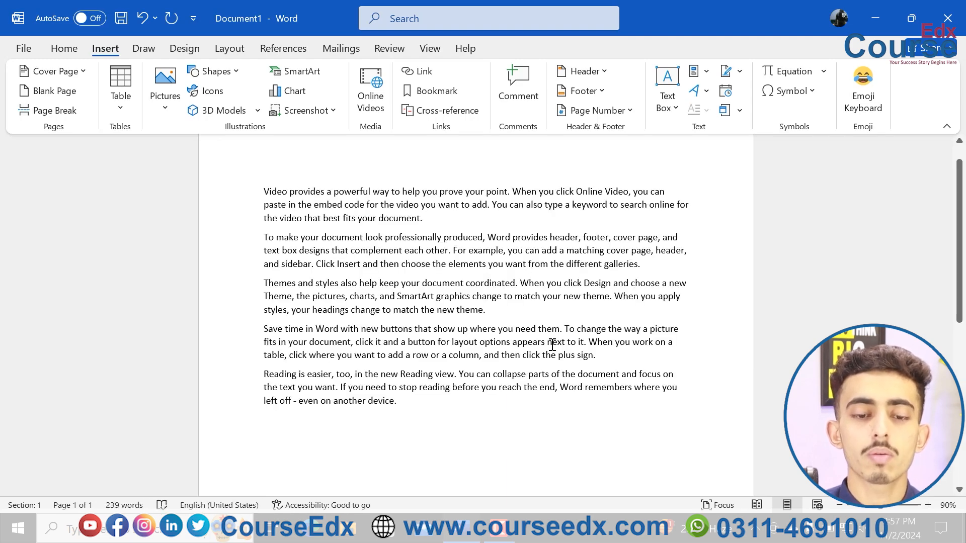
# Insert a page break before the paragraph starting with "Save time in Word" so the last two paragraphs move to a second page.
pyautogui.scroll(-7, 553, 344)
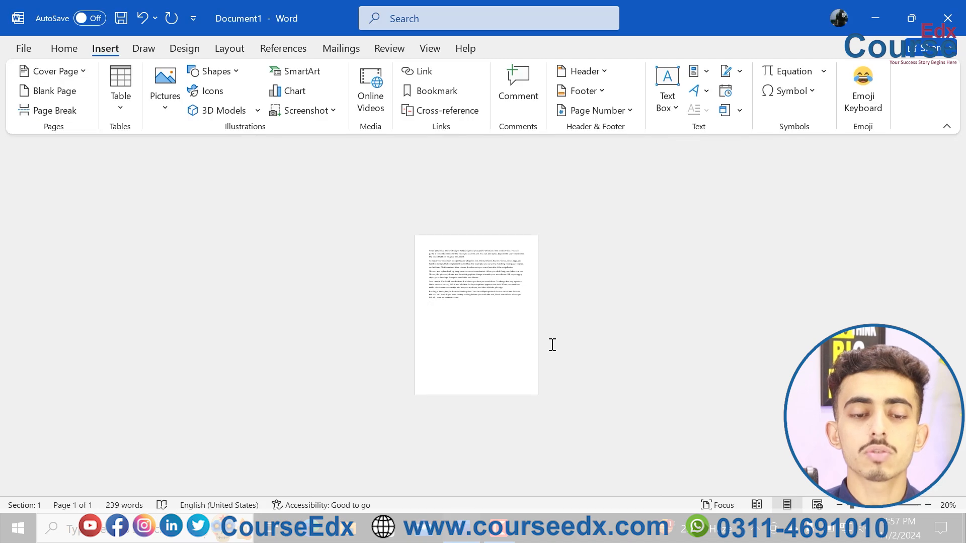
pyautogui.scroll(3, 552, 345)
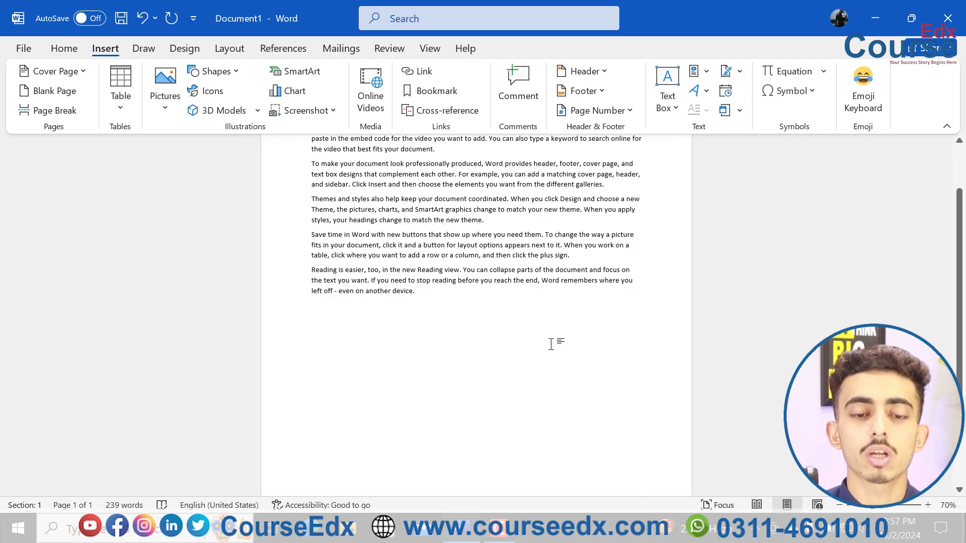
pyautogui.scroll(2, 551, 344)
pyautogui.keyDown('ctrl'); pyautogui.scroll(3, 552, 345); pyautogui.keyUp('ctrl')
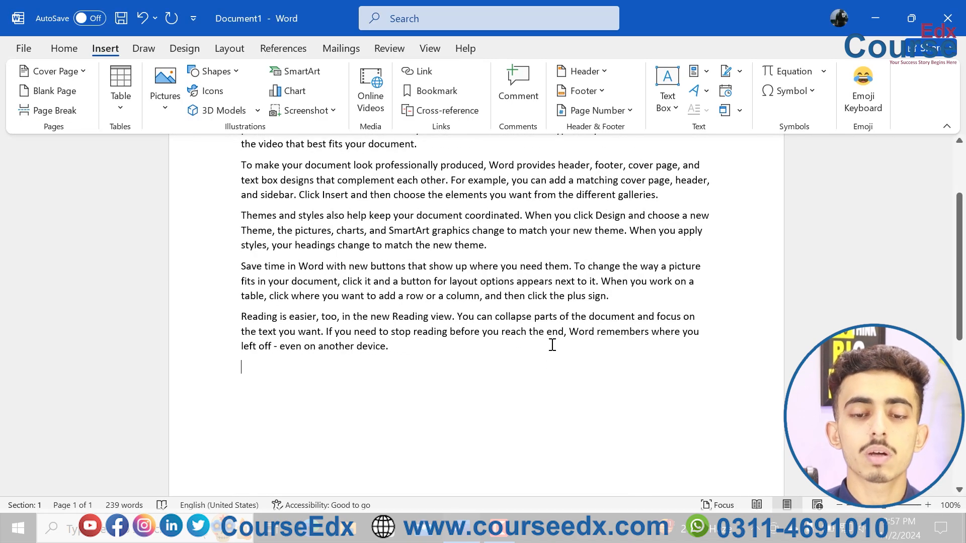
pyautogui.scroll(2, 552, 344)
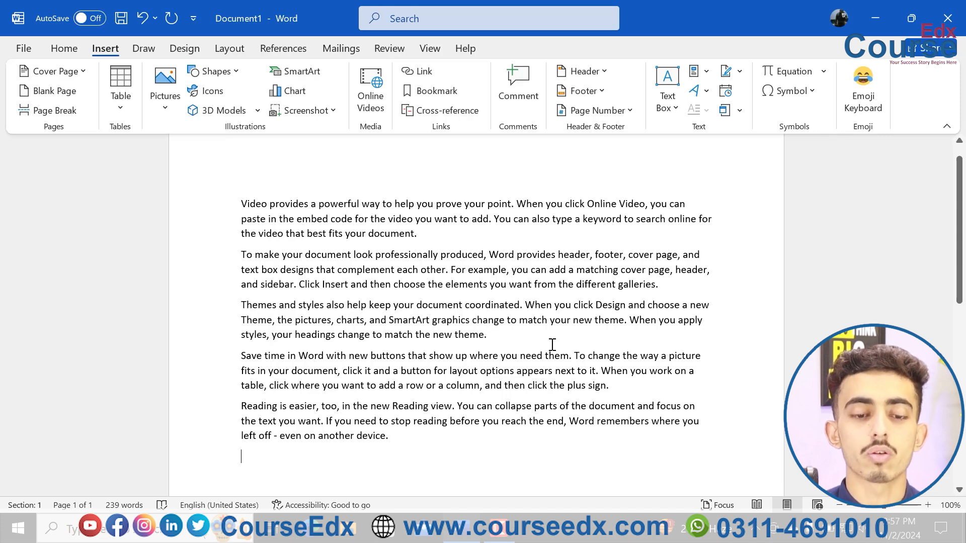
pyautogui.click(241, 305)
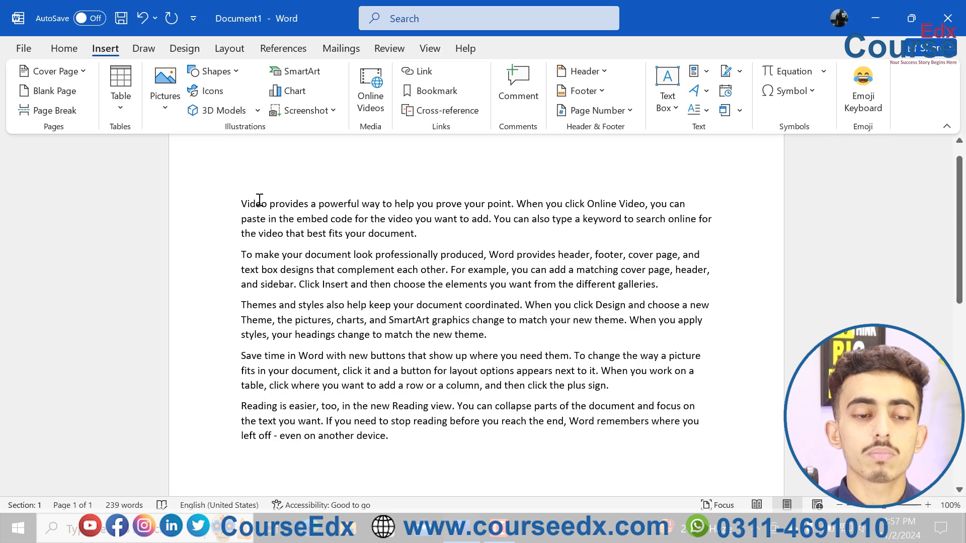
pyautogui.moveTo(239, 198); pyautogui.dragTo(398, 436)
pyautogui.click(258, 371)
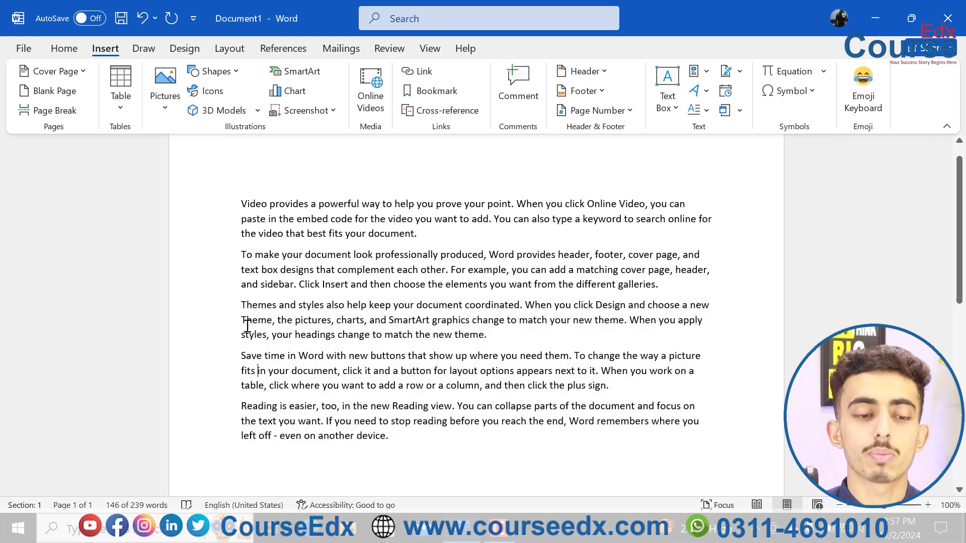
pyautogui.click(242, 305)
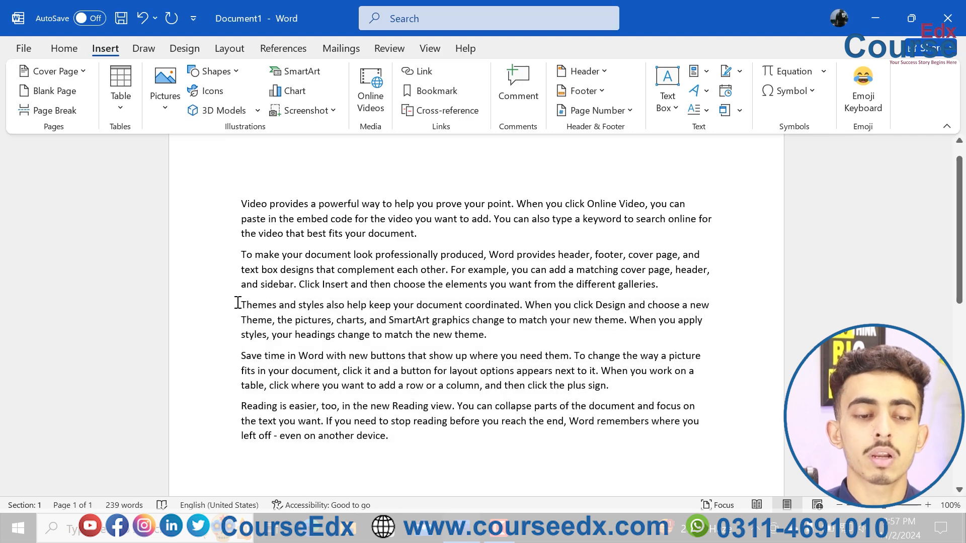
pyautogui.click(63, 111)
pyautogui.moveTo(959, 211); pyautogui.dragTo(962, 336)
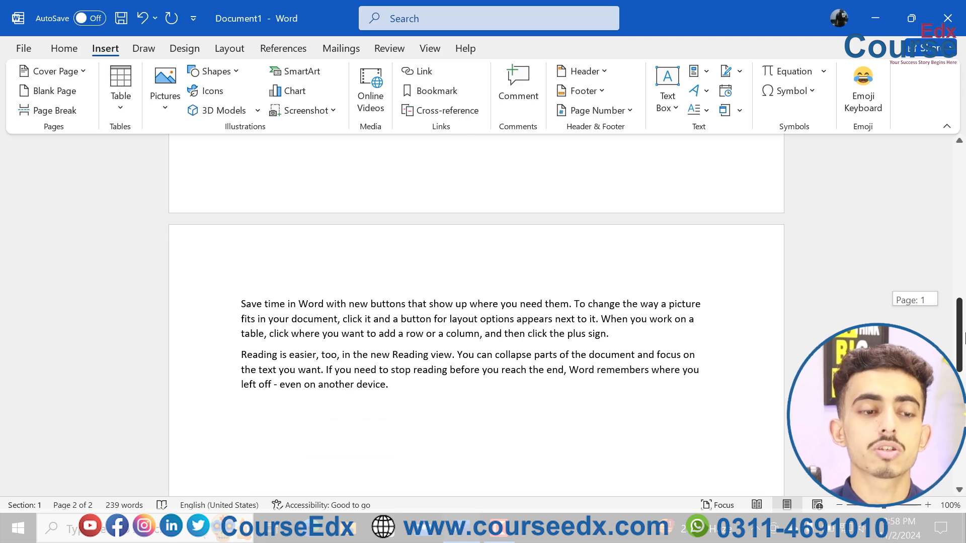
pyautogui.moveTo(963, 336); pyautogui.dragTo(962, 111)
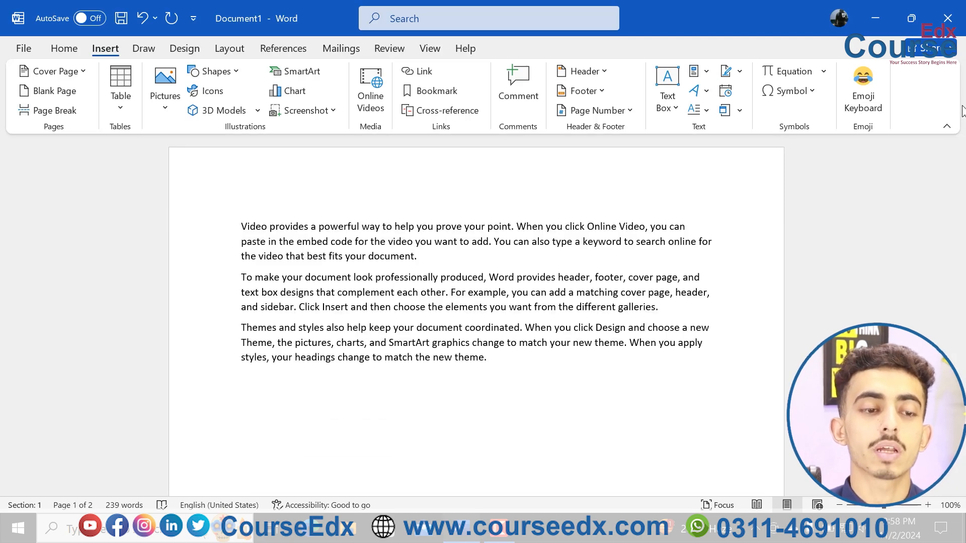